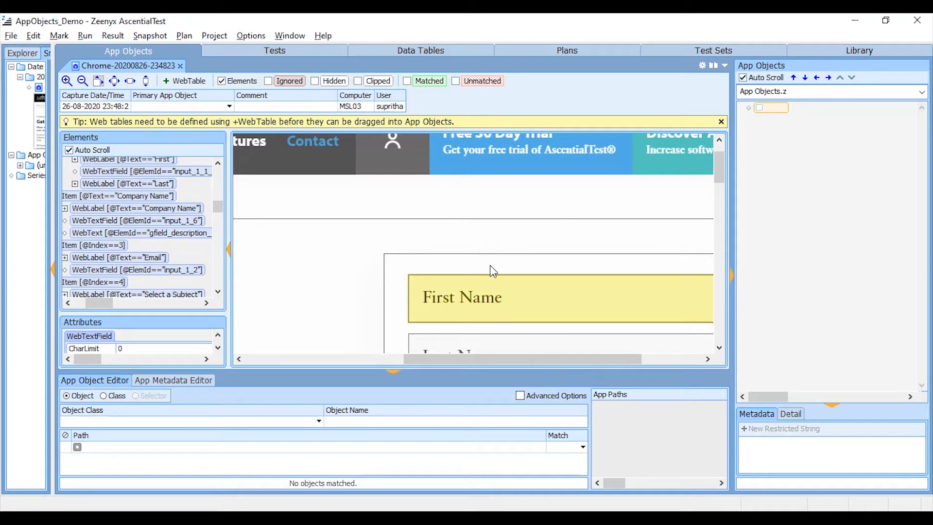
Step: Add the captured Contact page's root WebPage element to the app objects
scroll(493, 271, "down", 2)
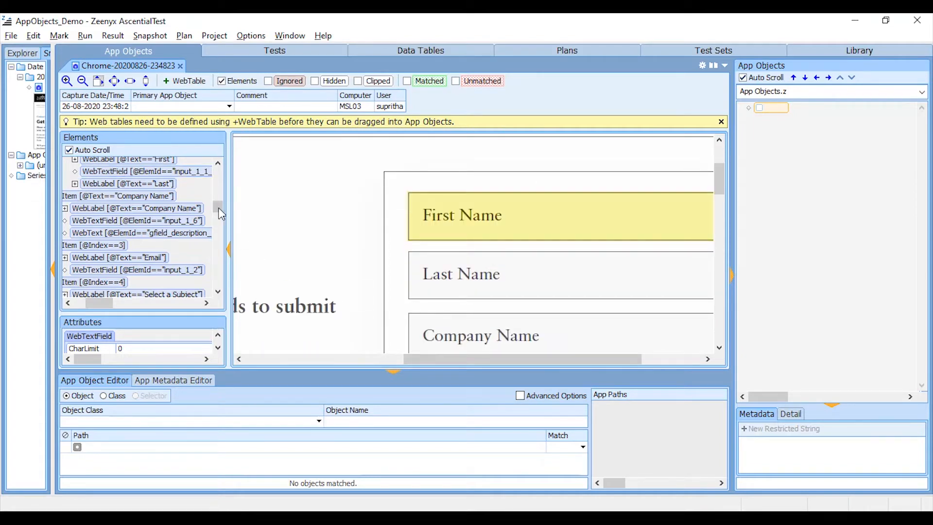
left_click_drag(216, 208, 217, 202)
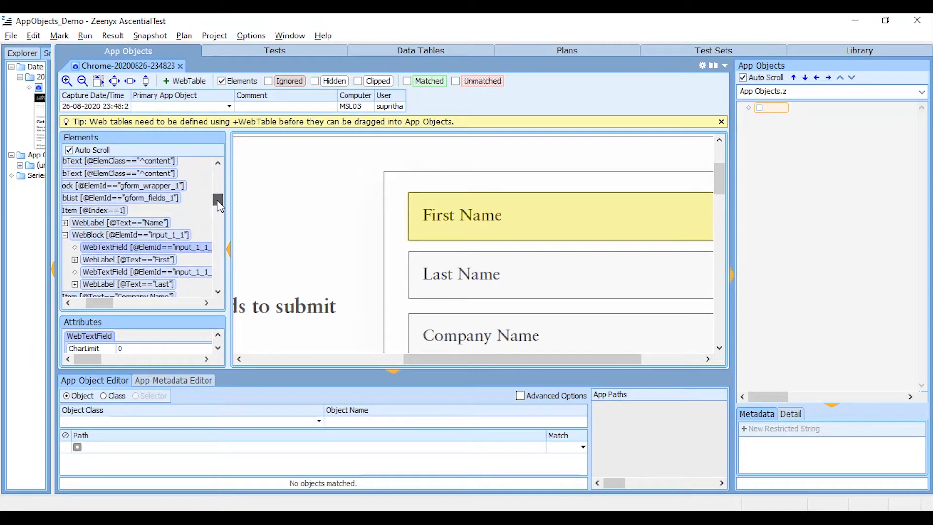
left_click(154, 209)
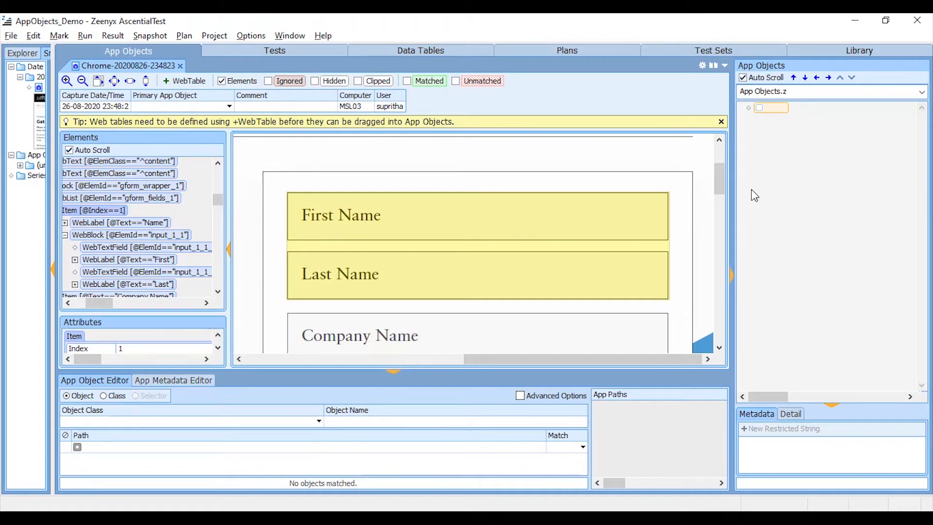
left_click_drag(719, 173, 718, 155)
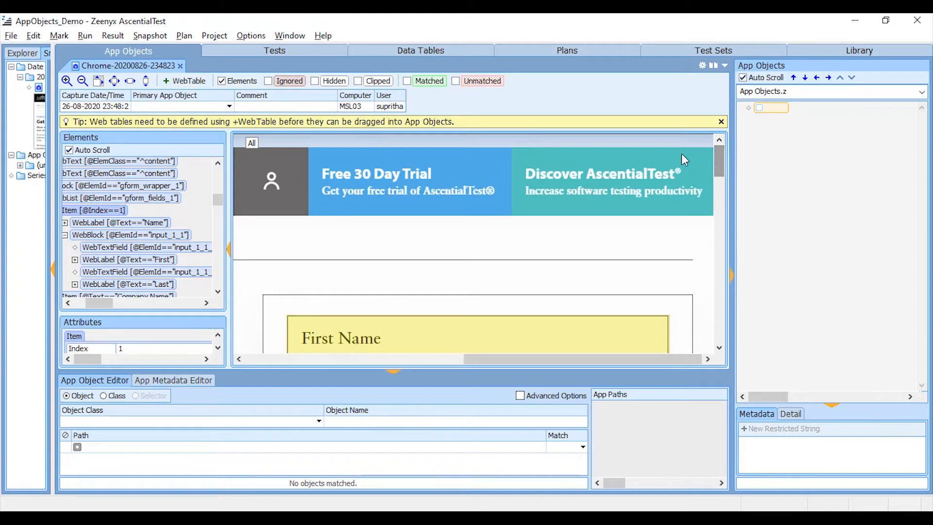
left_click(516, 142)
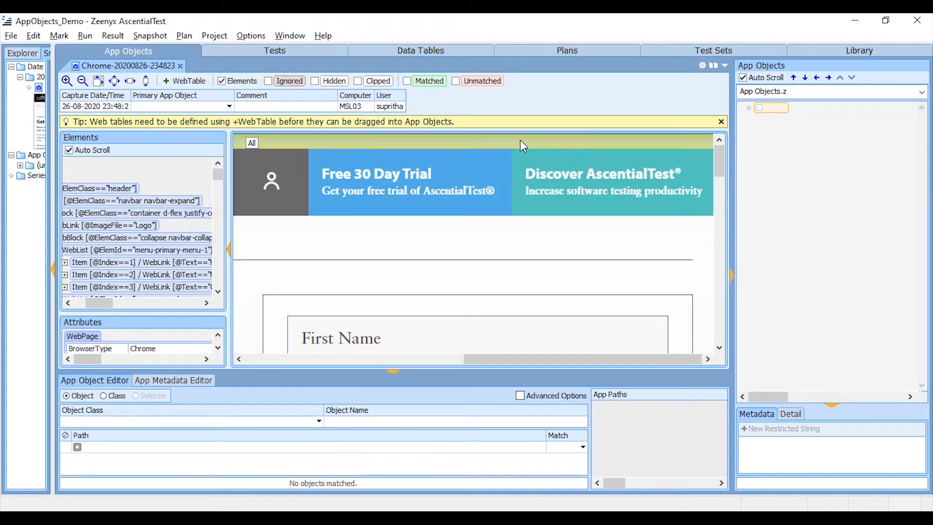
left_click_drag(102, 302, 79, 305)
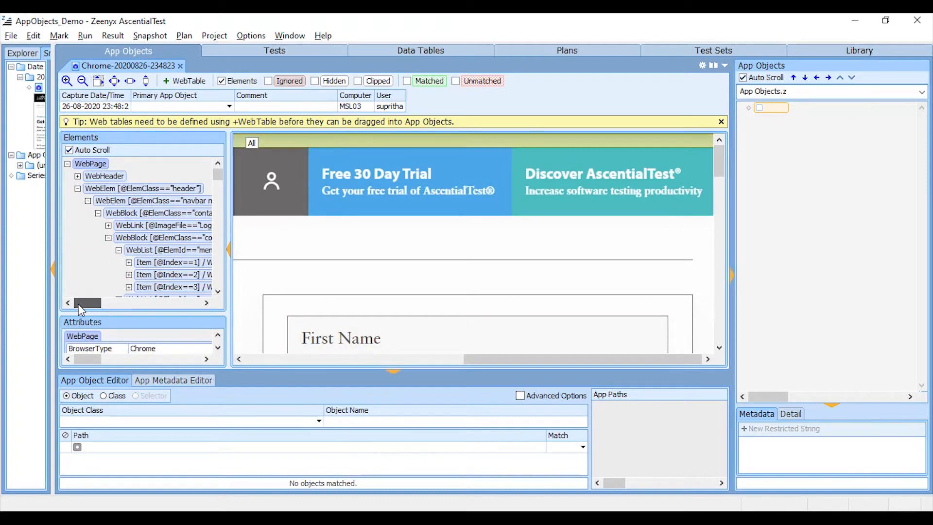
left_click_drag(434, 138, 772, 108)
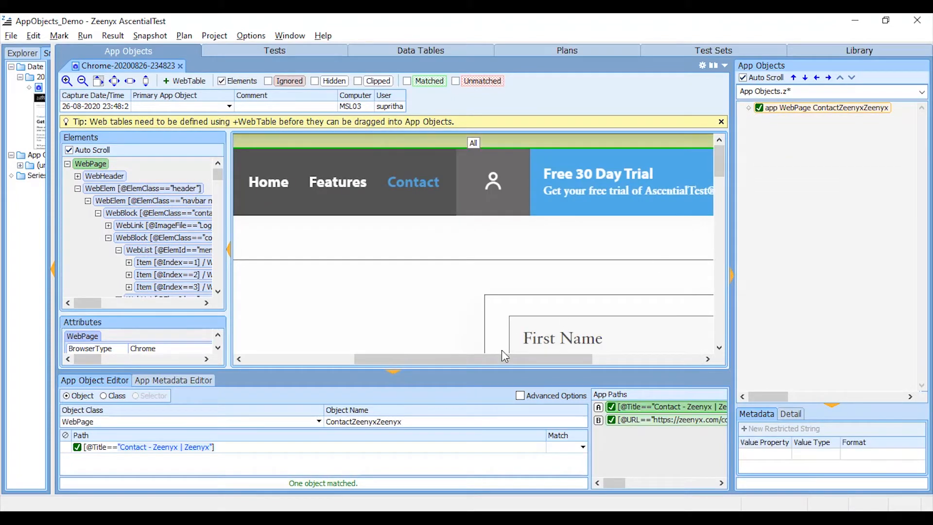
Step: Add the First Name text field from the captured form as a child of the web page app object
left_click_drag(501, 358, 568, 369)
scroll(542, 282, "down", 3)
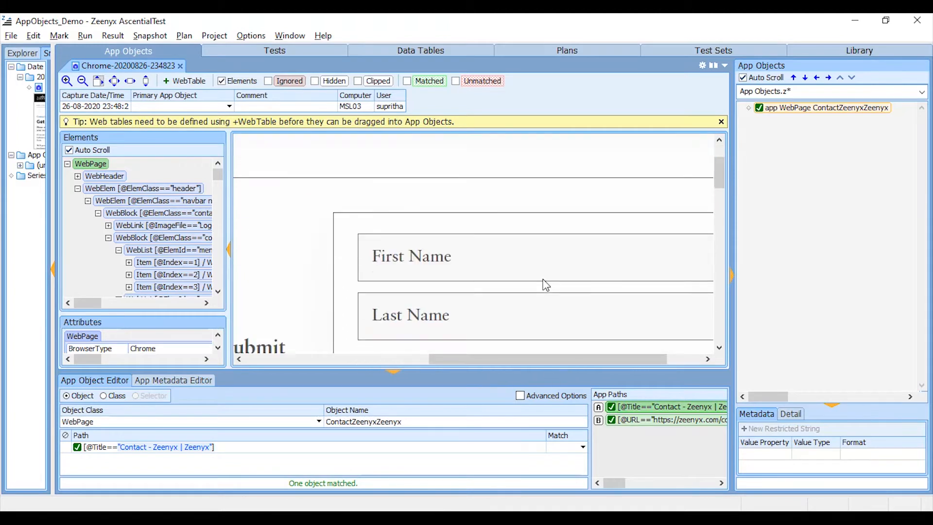
left_click(510, 271)
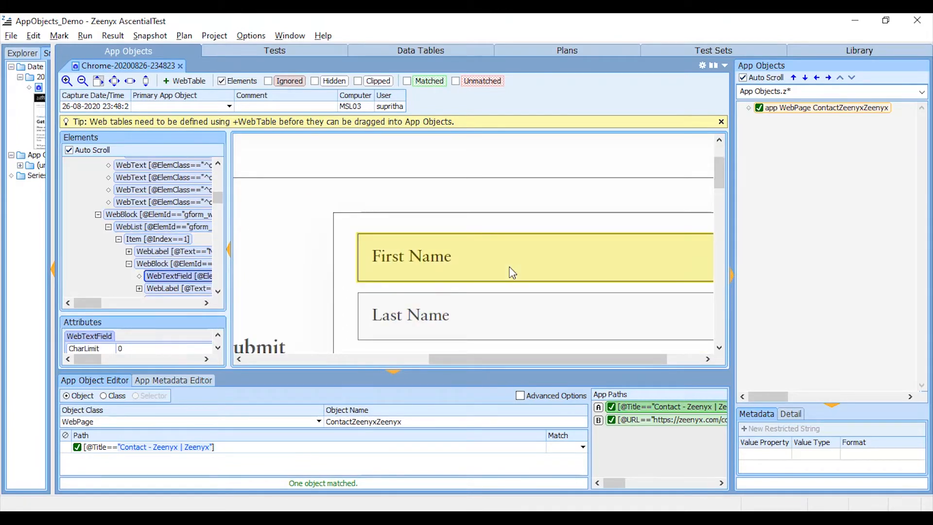
left_click_drag(511, 271, 775, 124)
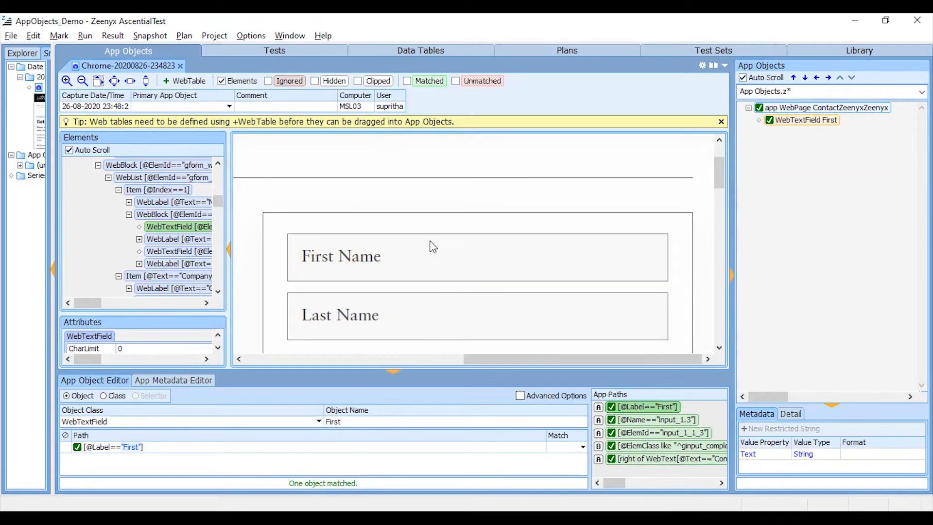
Step: Add the Last Name, Company Name, Email Address and Select a Subject fields together under the web page app object
scroll(431, 246, "down", 2)
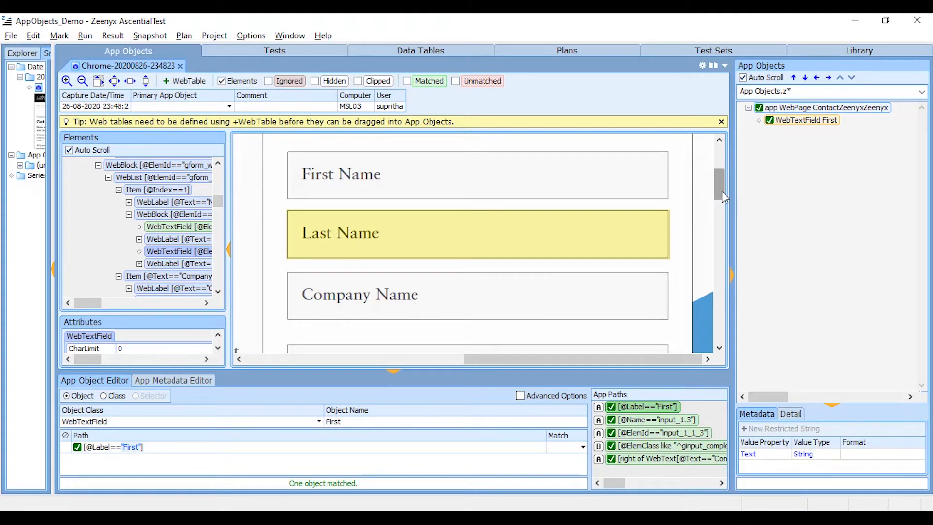
left_click_drag(722, 192, 721, 195)
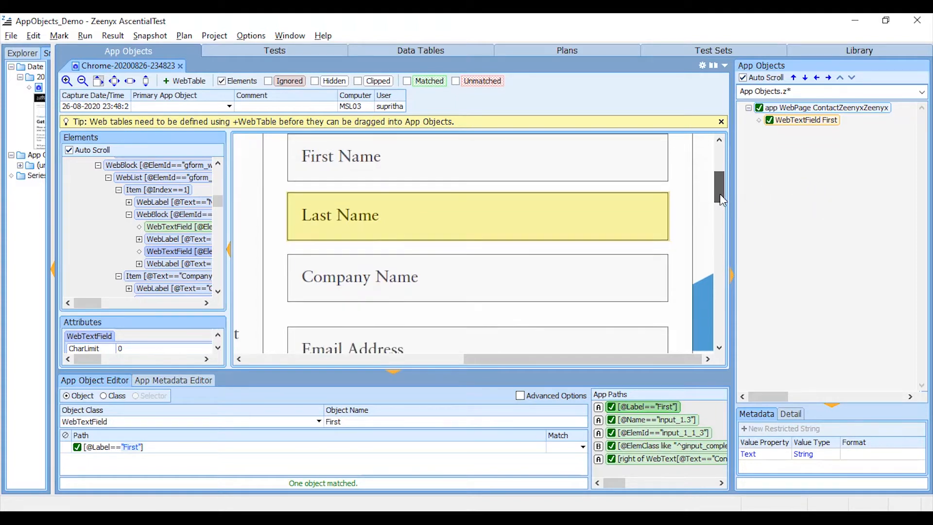
left_click(494, 231)
left_click(477, 271)
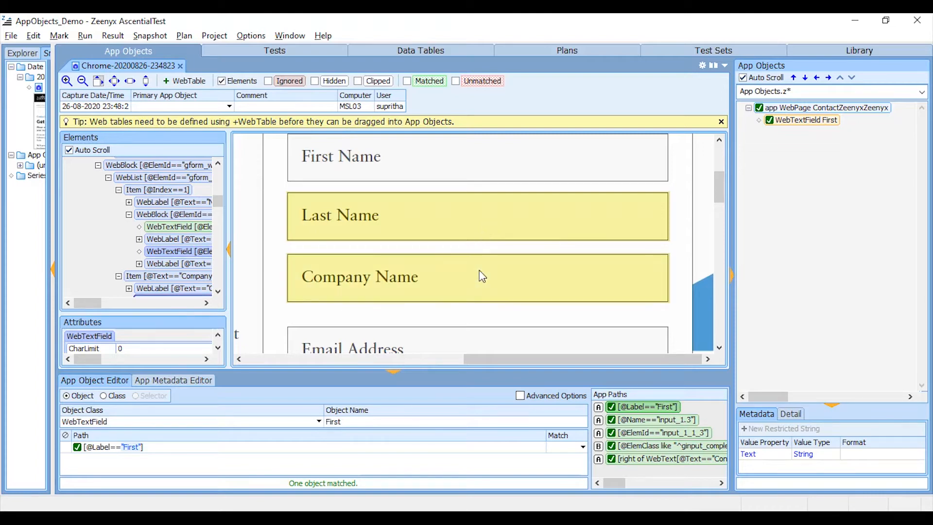
scroll(479, 271, "down", 3)
scroll(484, 274, "down", 3)
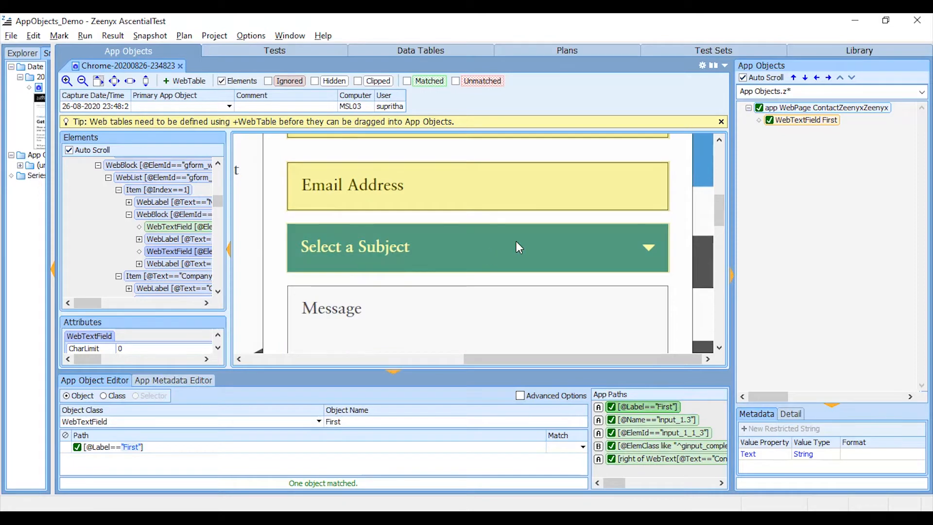
left_click_drag(516, 241, 770, 144)
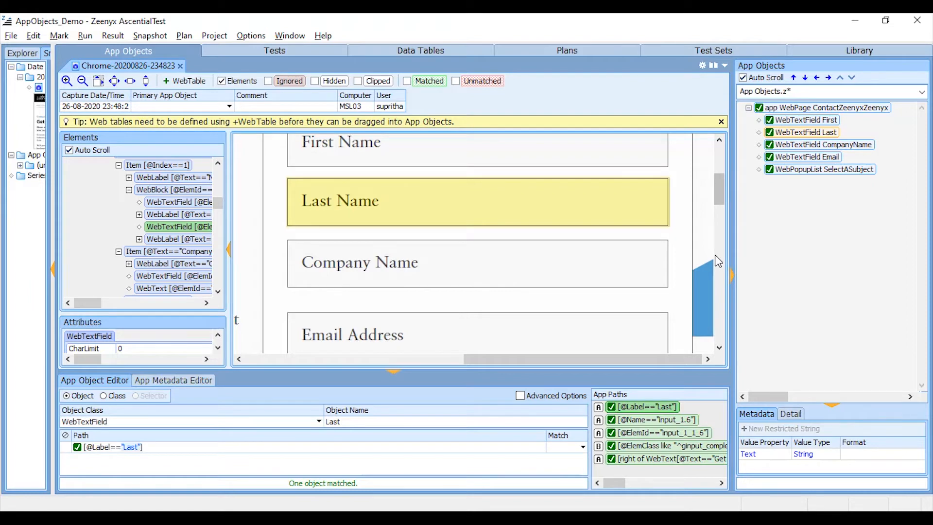
Step: Create the restricted string SelectASubjectString from the SelectASubject popup list's captured values
left_click(820, 170)
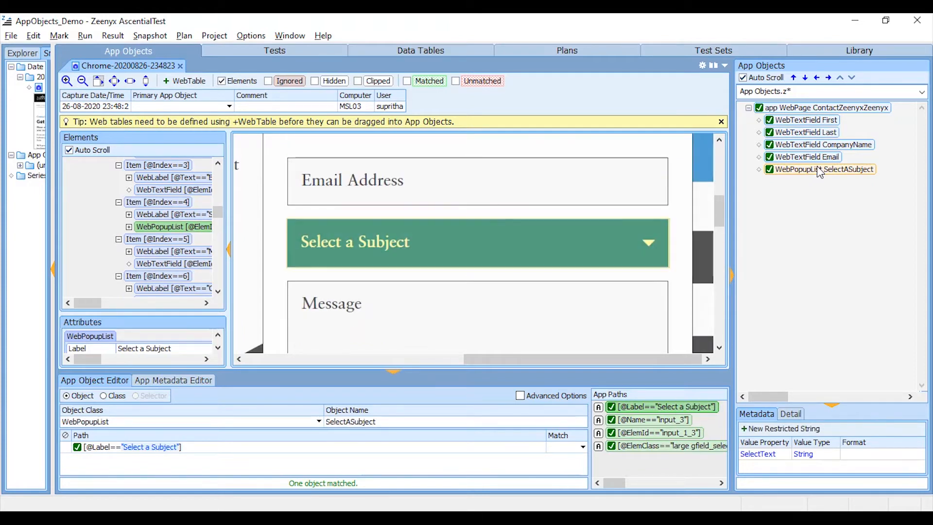
left_click(771, 430)
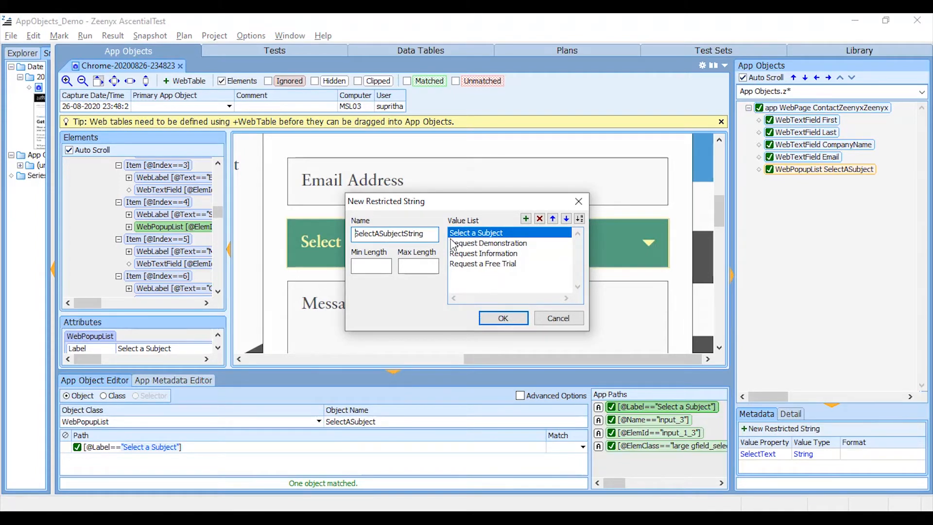
left_click(429, 235)
left_click(513, 318)
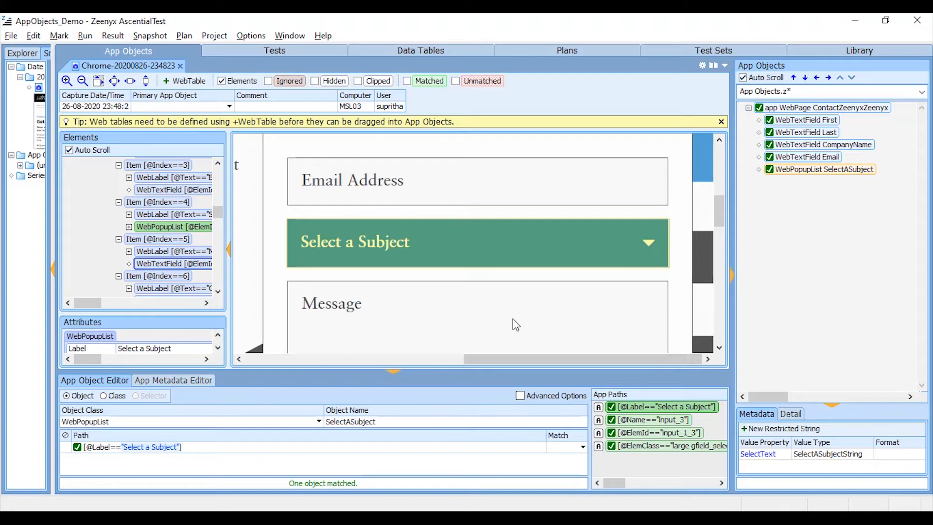
Step: Reveal the web page object's full attributes and app paths, and apply its URL-based path to the object
left_click(870, 108)
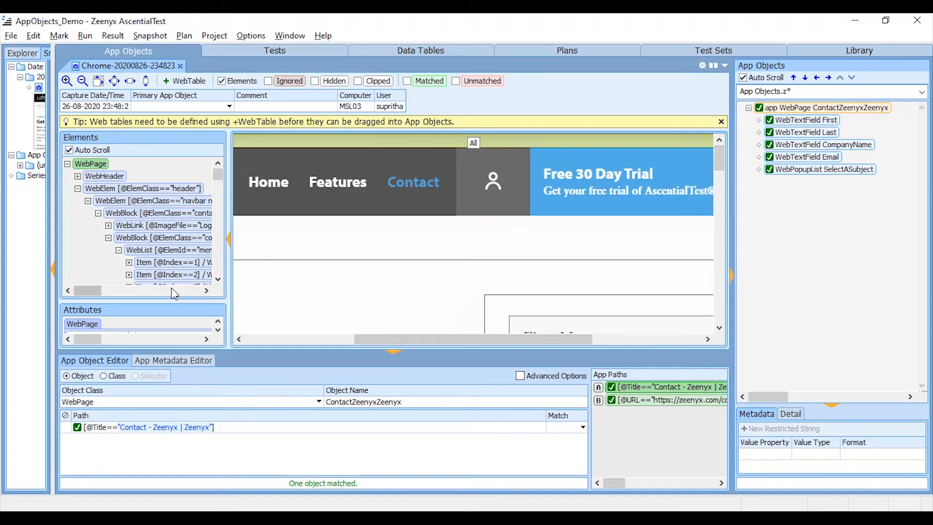
left_click_drag(172, 298, 144, 176)
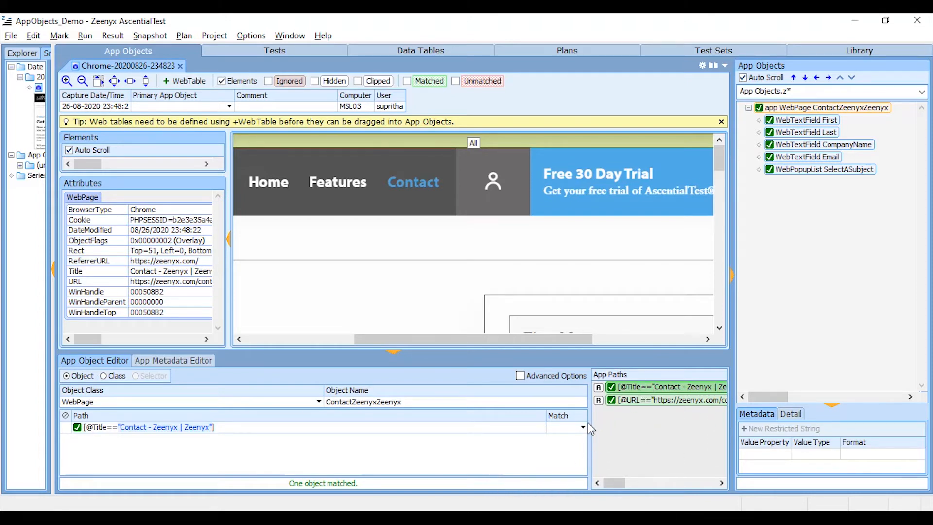
left_click_drag(590, 430, 524, 430)
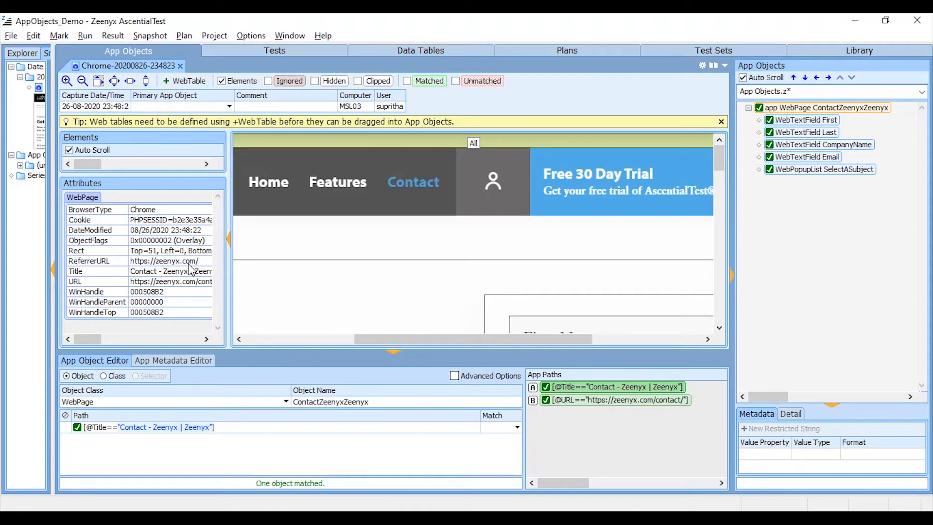
left_click_drag(577, 404, 388, 425)
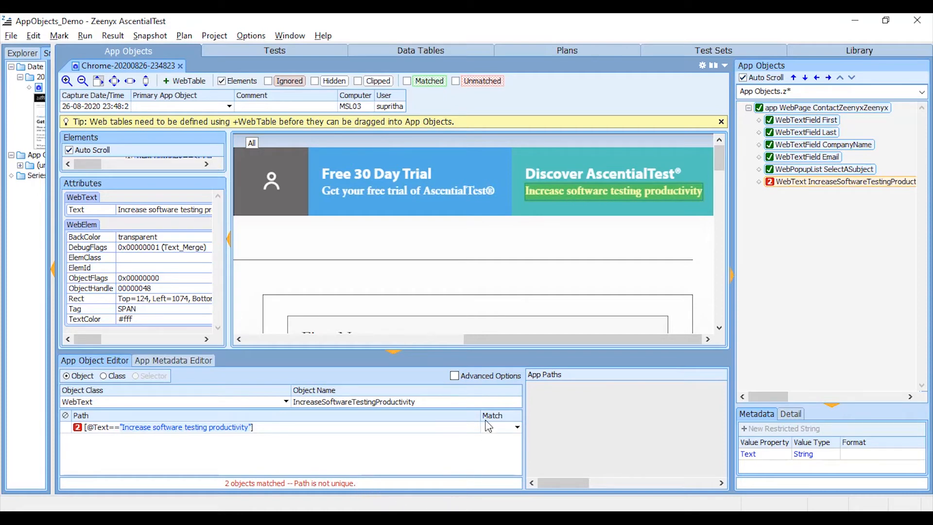
Step: Make the "Increase software testing productivity" text object's path unique by appending the index [1]
left_click(770, 169)
left_click(770, 169)
left_click(262, 427)
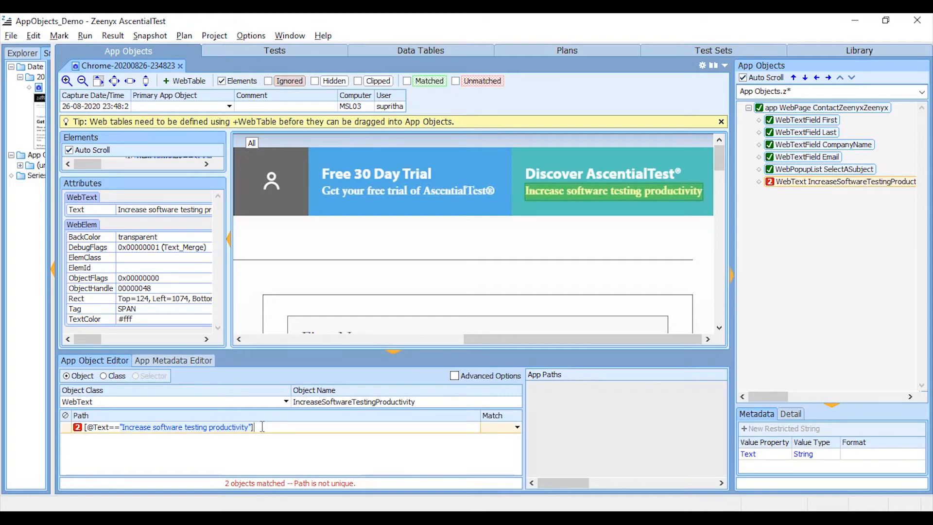
type("[1]")
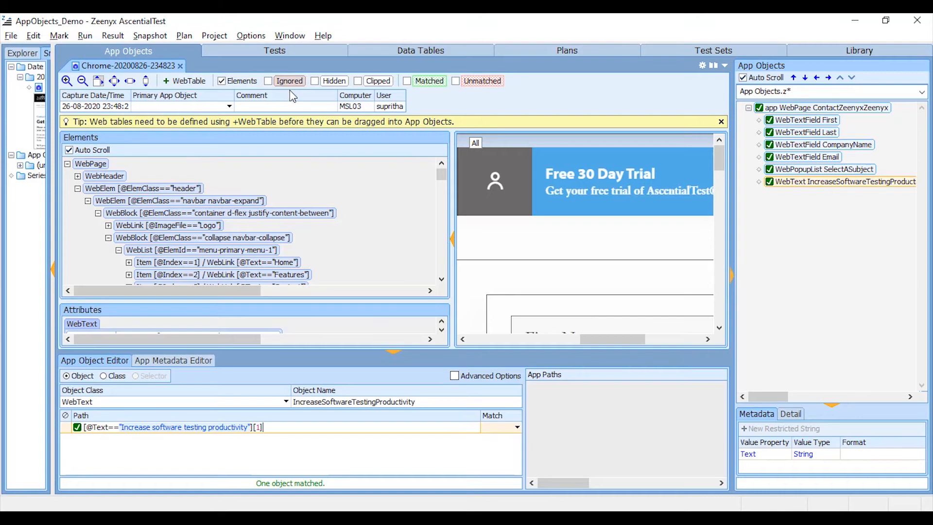
Step: Show ignored elements in the element tree and inspect the page-template element and the navbar-header block
left_click(268, 81)
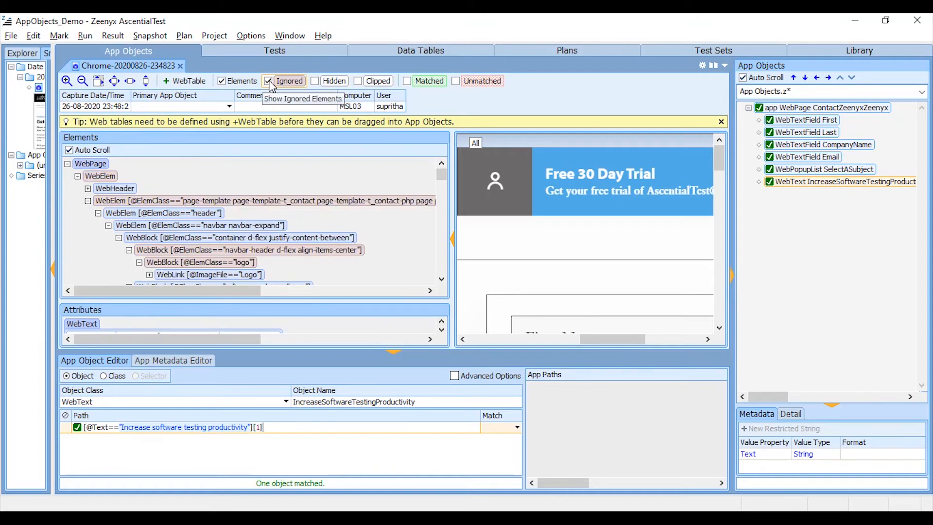
scroll(155, 196, "down", 1)
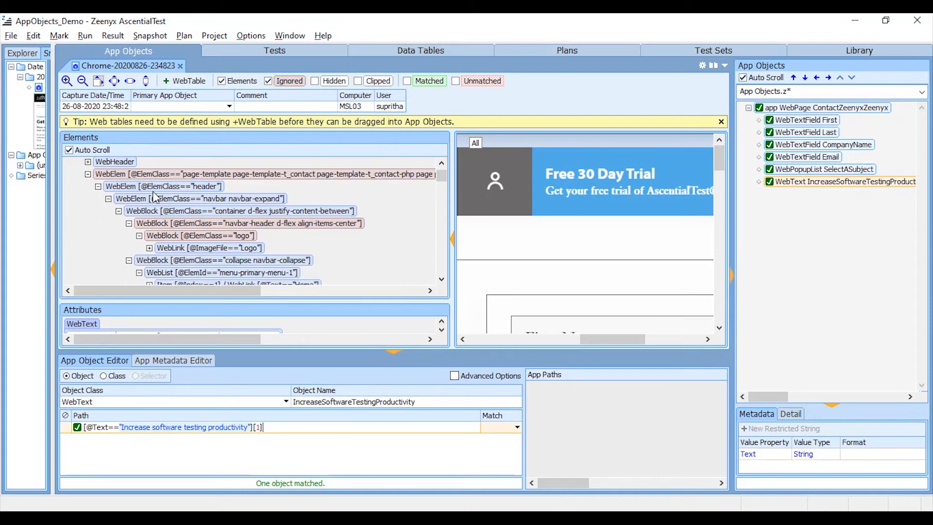
scroll(155, 197, "up", 1)
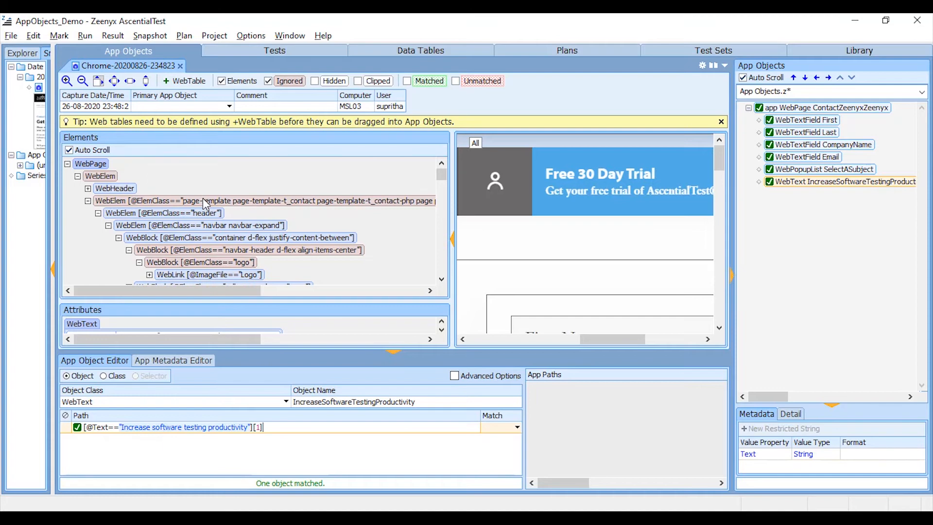
left_click(158, 206)
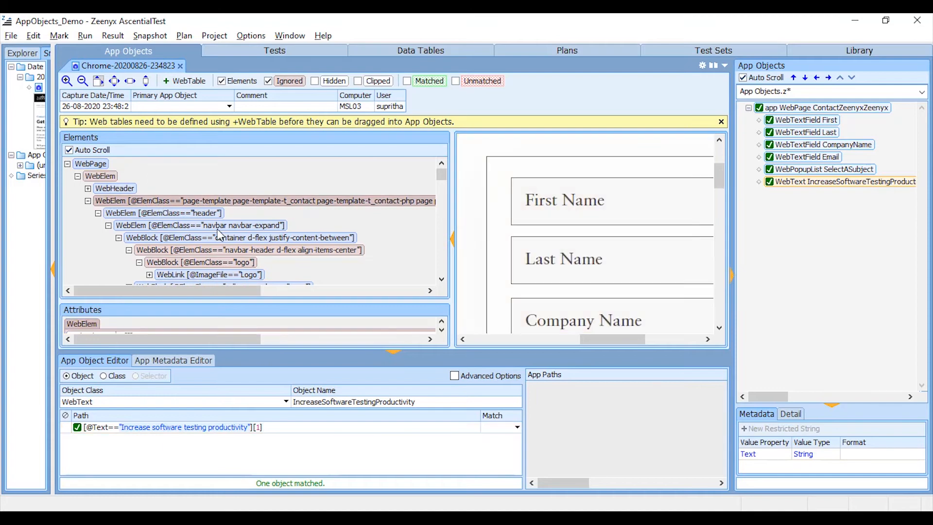
left_click(228, 250)
Step: Add the ignored logo WebBlock to the app objects and set its path to match Ignored elements
left_click(226, 263)
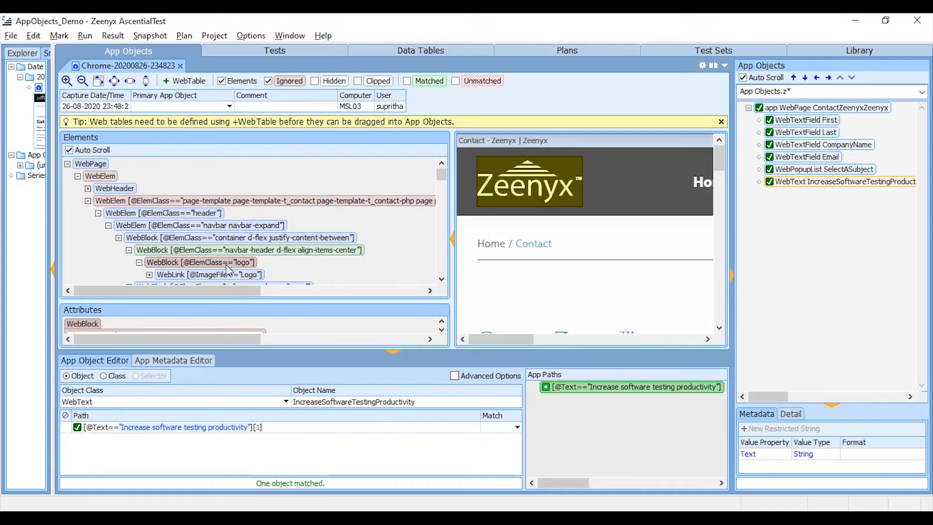
left_click_drag(227, 266, 783, 203)
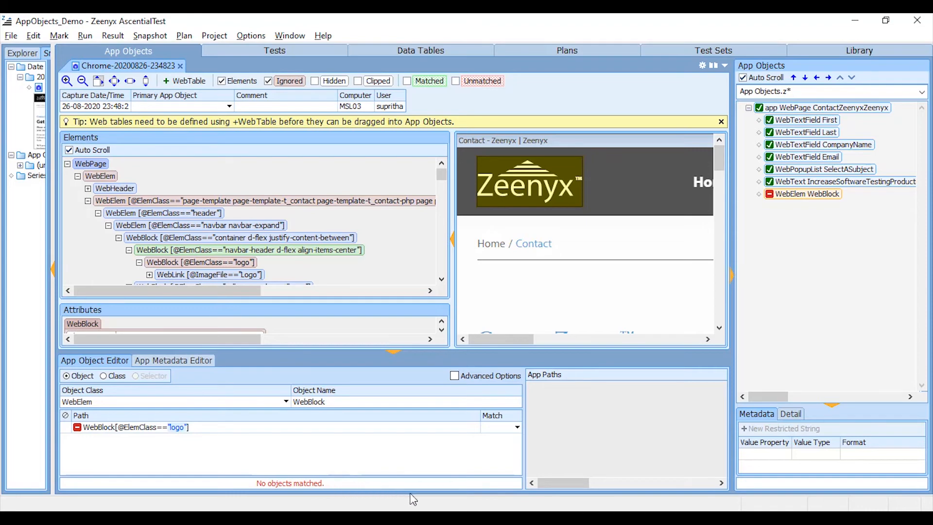
left_click(516, 428)
left_click(493, 455)
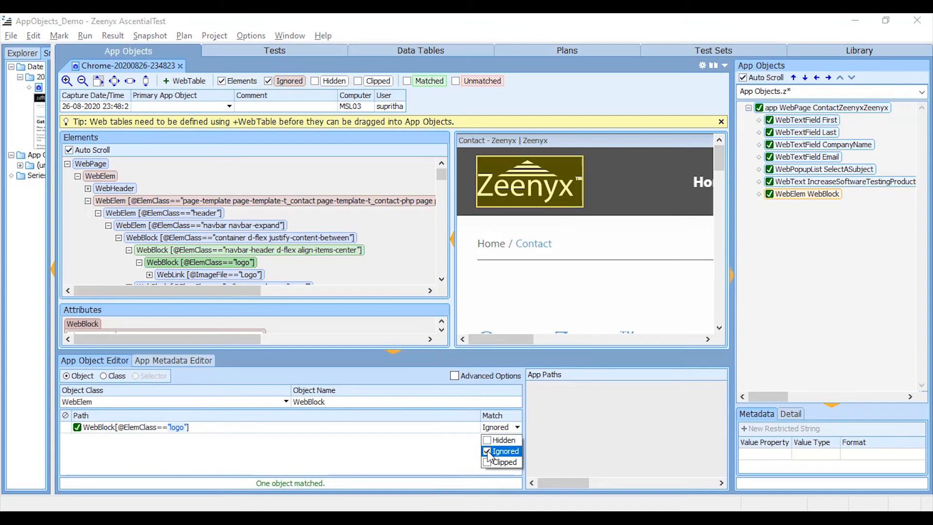
left_click(438, 462)
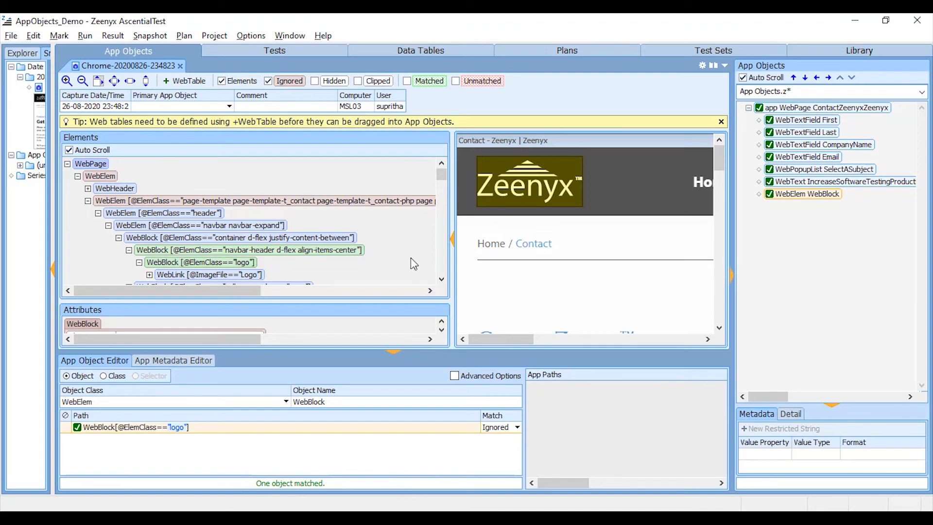
Step: Show hidden elements in the element tree and browse to the navigation menu lists near its end
left_click(315, 82)
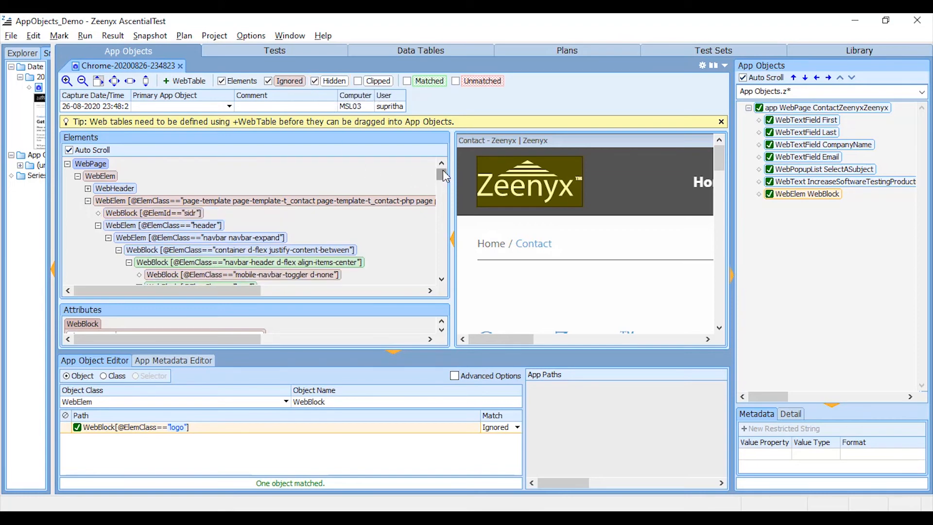
left_click_drag(442, 173, 446, 272)
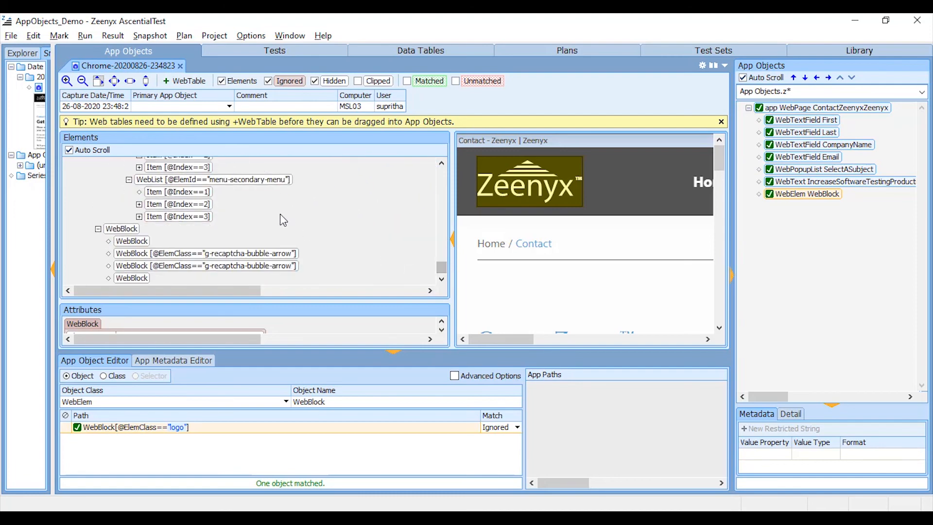
scroll(283, 220, "up", 2)
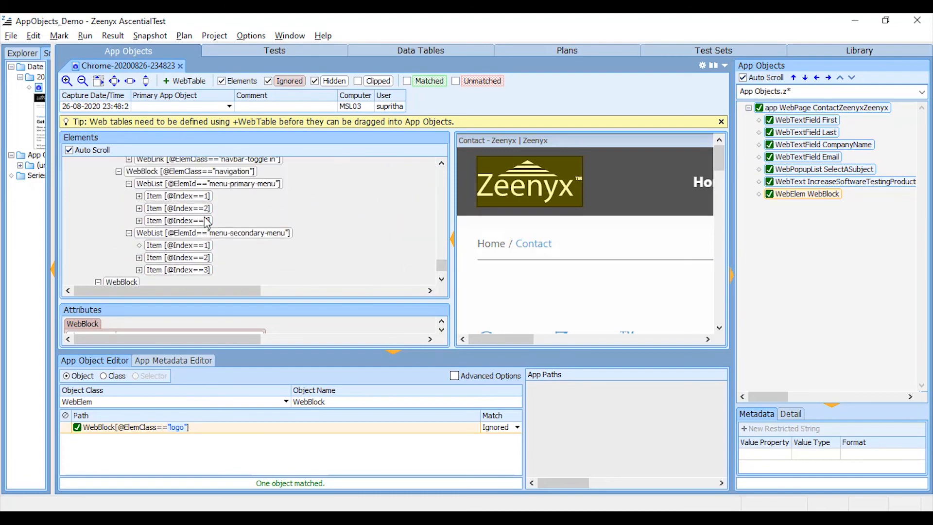
Step: Show clipped elements in the snapshot and highlight the matched elements, checking the name, company, email and subject fields of the contact form
scroll(208, 222, "up", 2)
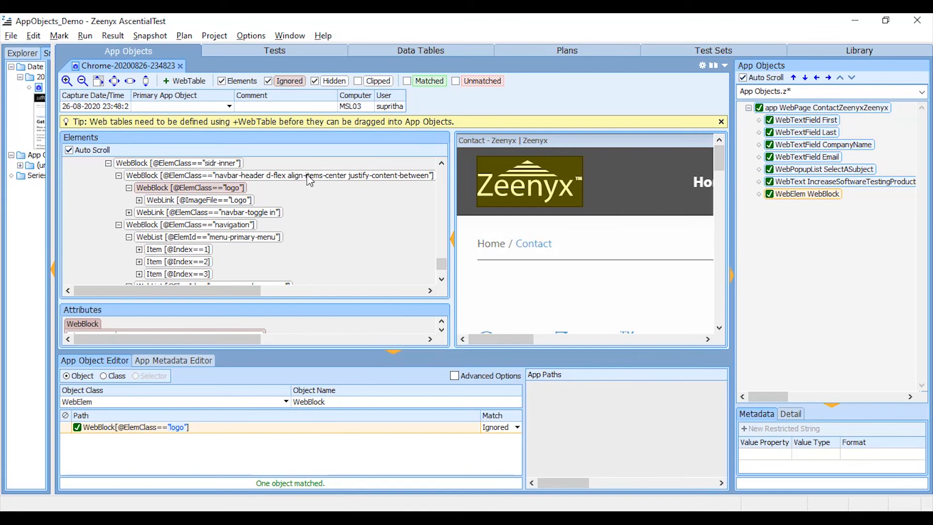
left_click(360, 81)
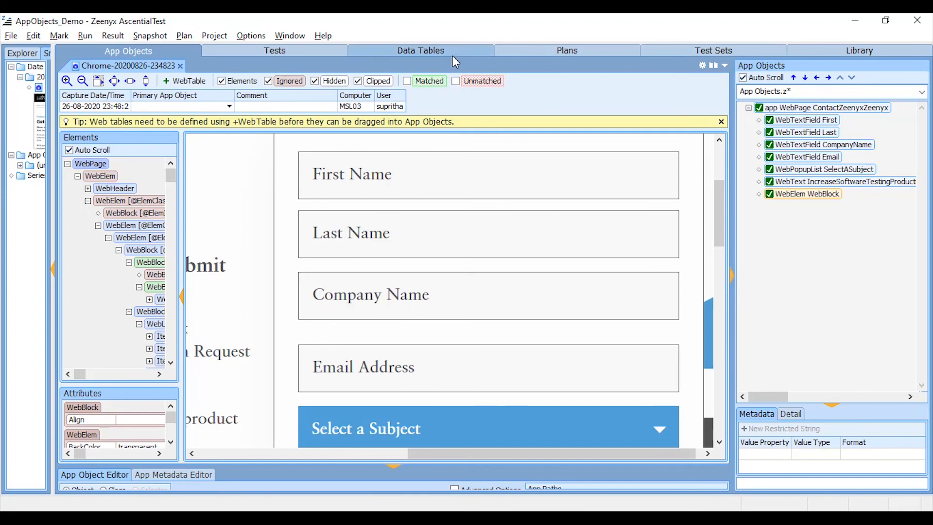
left_click(412, 83)
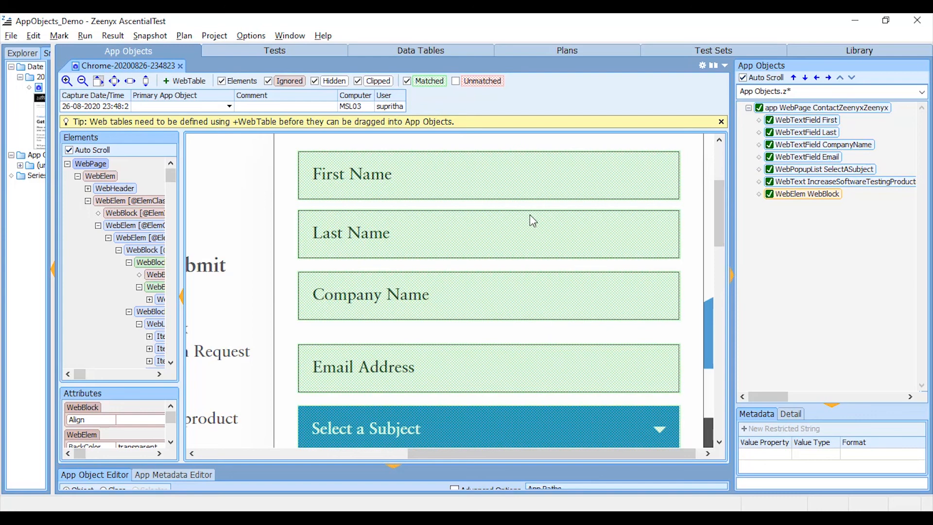
mouse_move(716, 218)
left_mouse_down()
mouse_move(716, 209)
mouse_move(720, 230)
mouse_move(725, 211)
left_mouse_up()
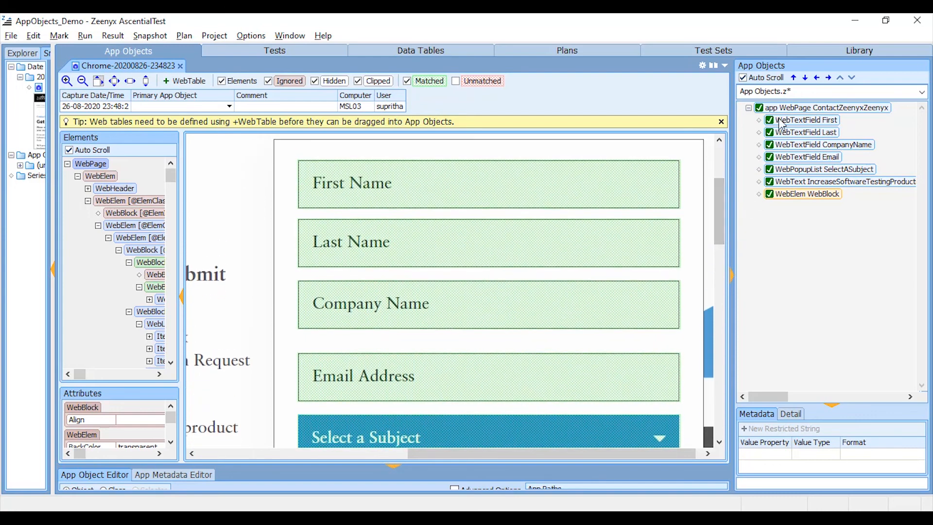
scroll(720, 203, "down", 1)
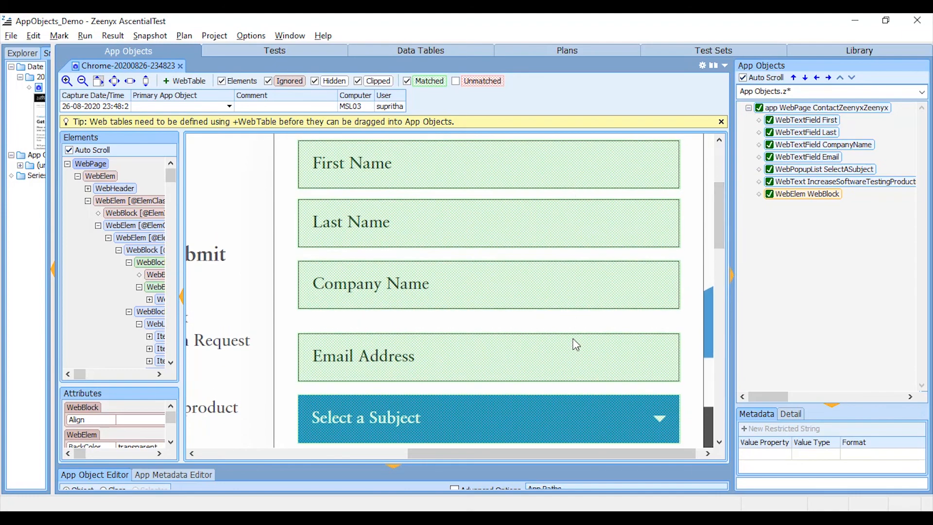
scroll(575, 343, "down", 3)
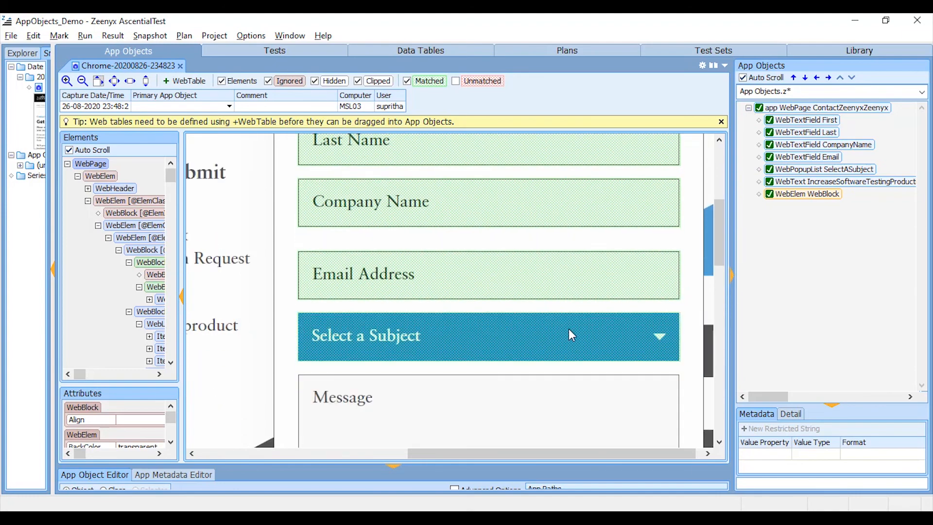
Step: Highlight the unmatched elements in the snapshot and review the contact form down to the Message field and Submit Form button
left_click(456, 81)
scroll(507, 218, "down", 3)
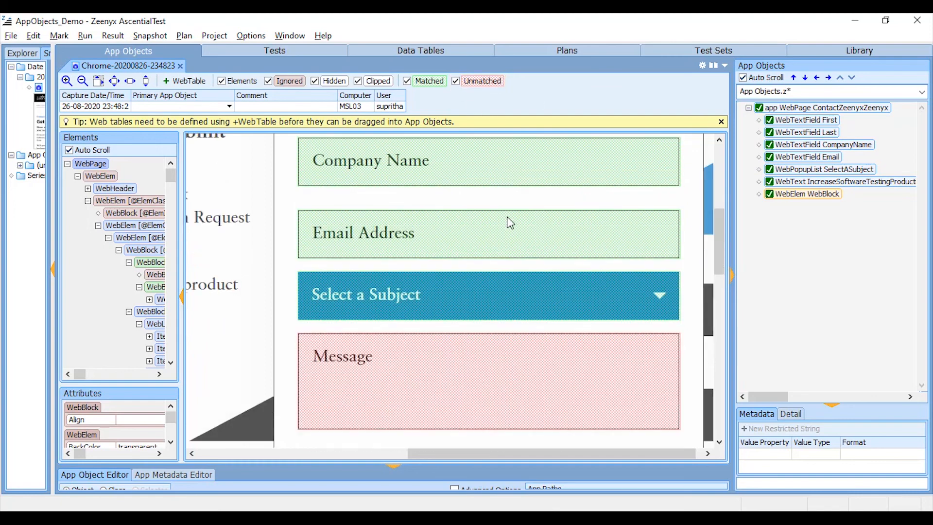
scroll(508, 222, "down", 3)
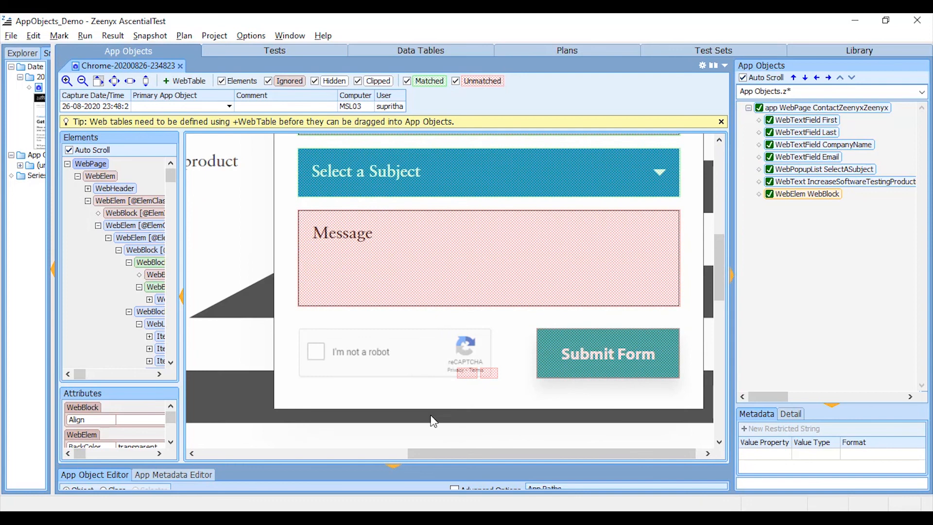